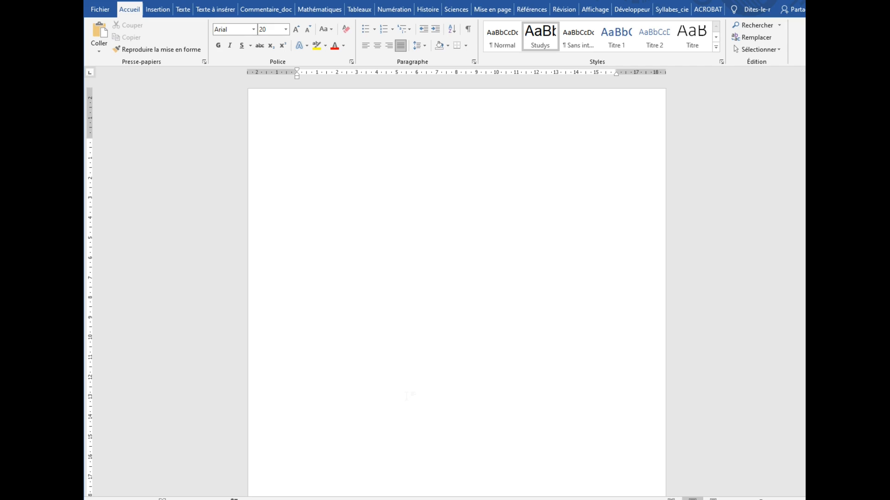
left_click(182, 9)
left_click(209, 11)
left_click(266, 9)
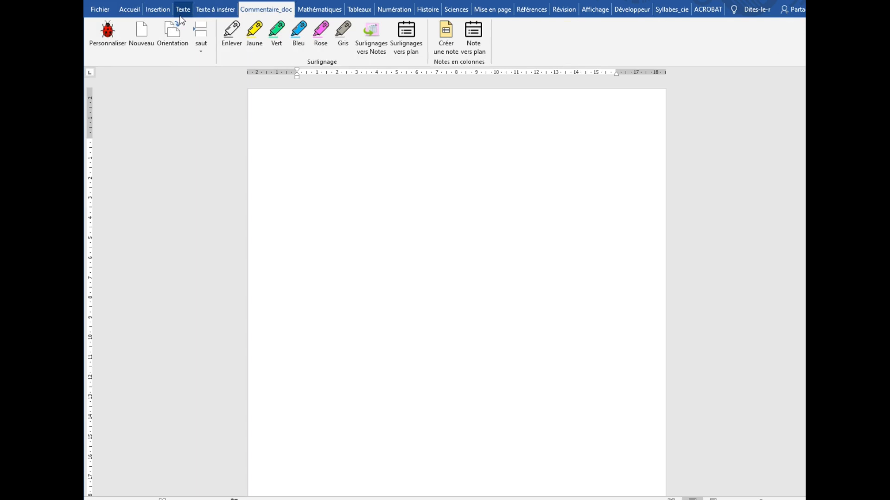
left_click(125, 11)
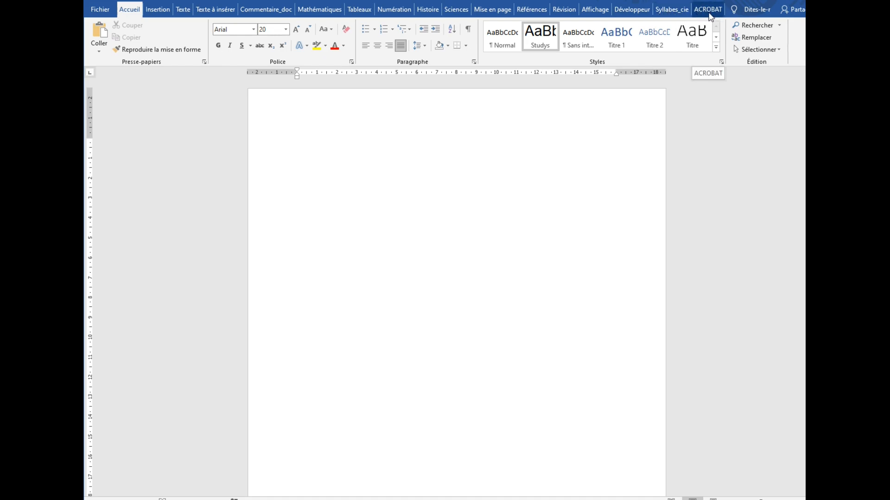
Examine the global templates and add-ins loaded in Word through the Modèles entry of the add-in options, leaving them unchanged.
left_click(104, 14)
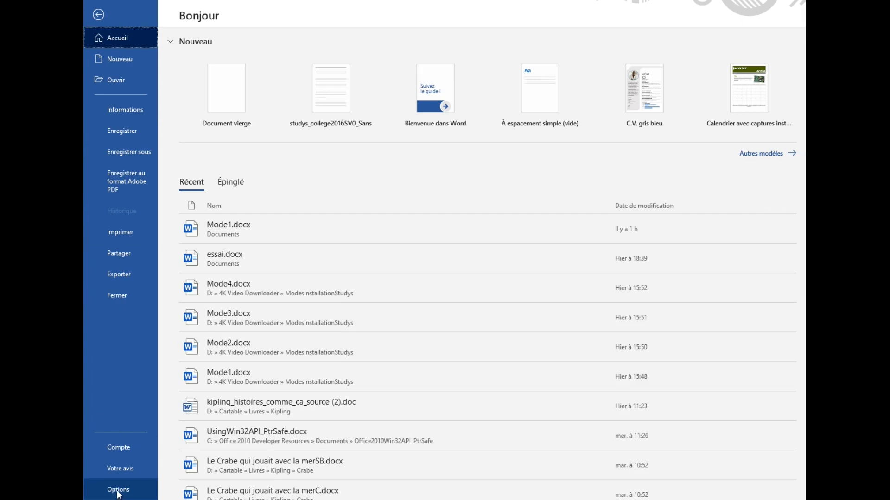
left_click(119, 491)
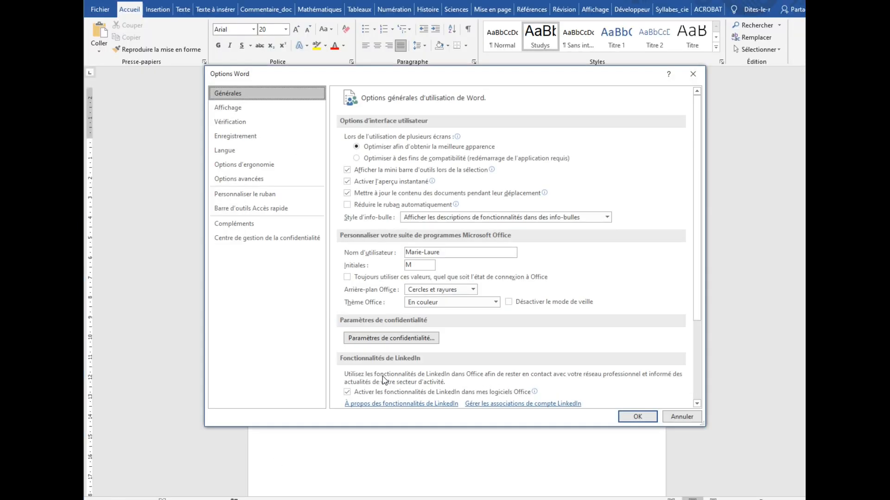
left_click(237, 224)
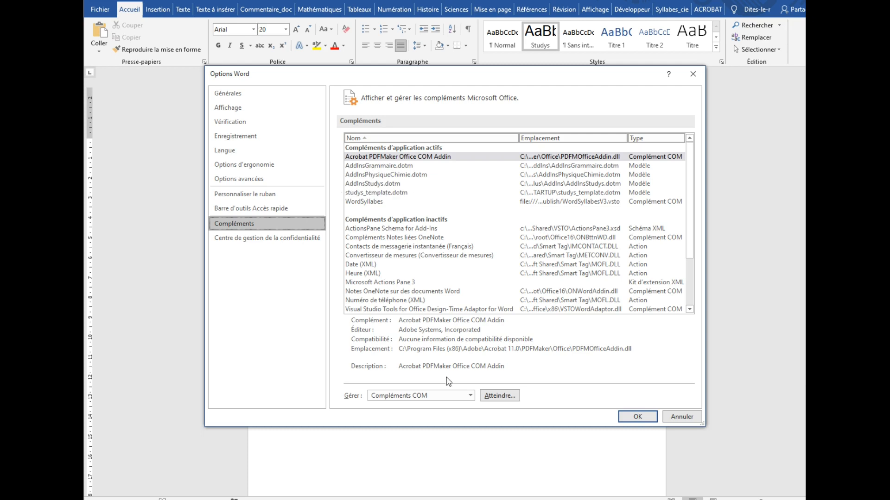
left_click(471, 395)
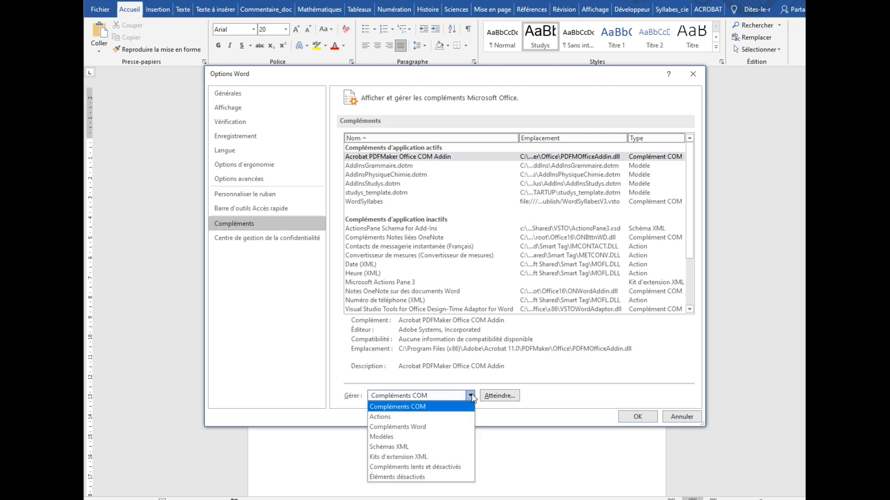
left_click(381, 438)
left_click(499, 397)
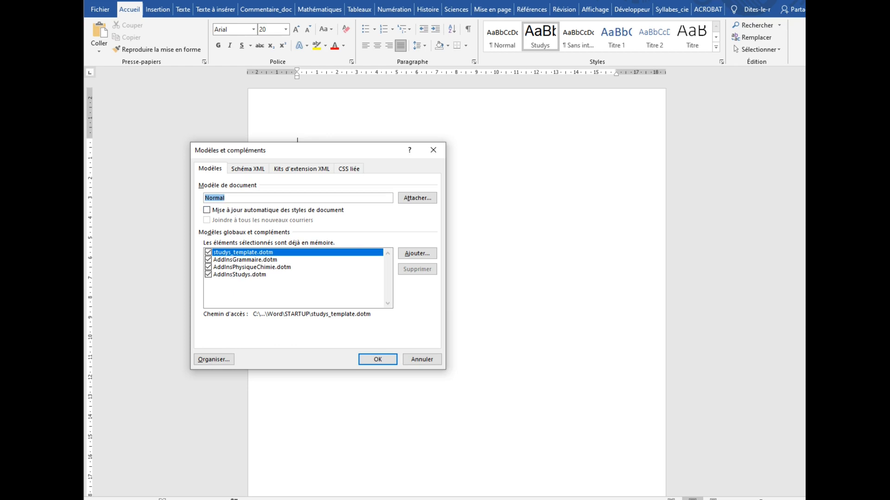
left_click(419, 360)
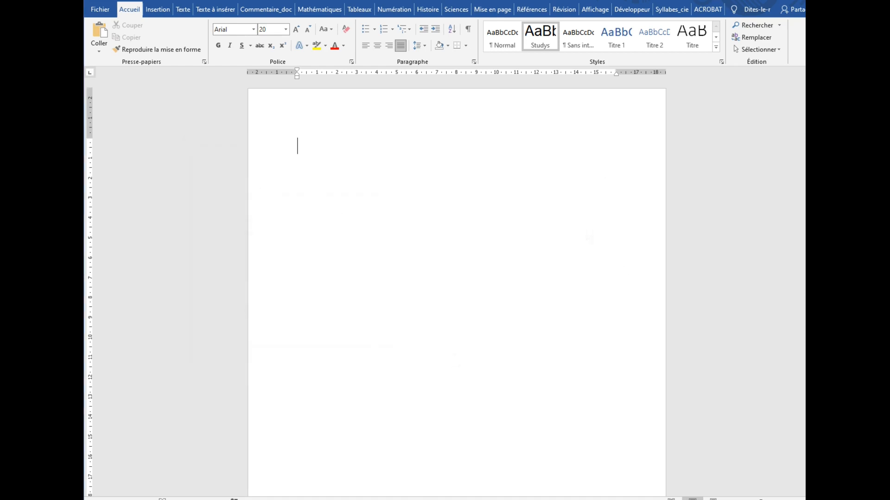
Switch to File Explorer and inspect the Templates and STARTUP folders, arranging their windows so both are accessible.
mouse_move(233, 483)
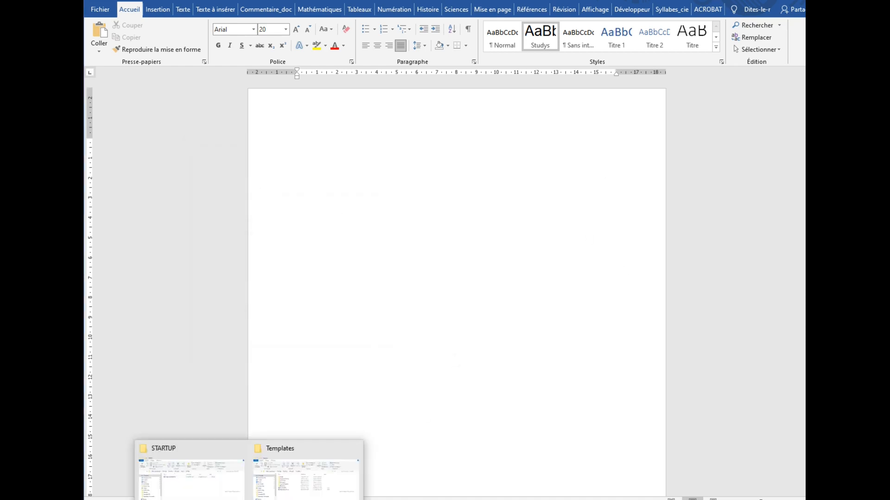
left_click(313, 452)
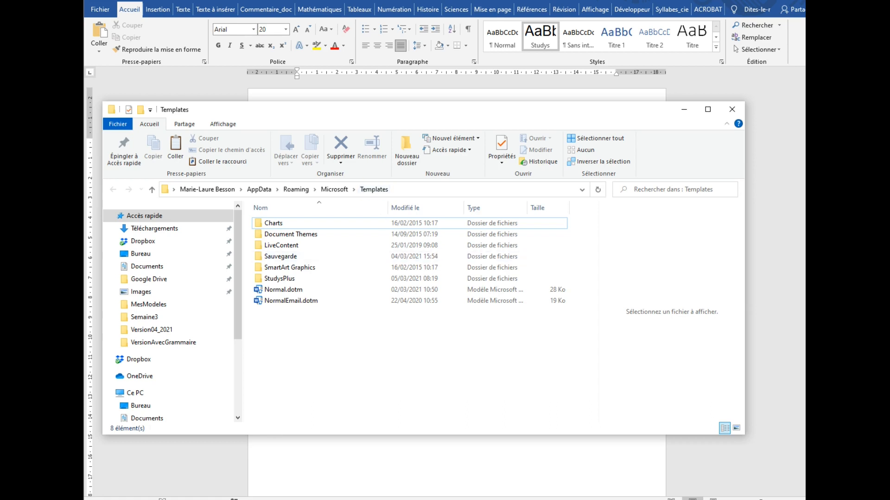
mouse_move(249, 499)
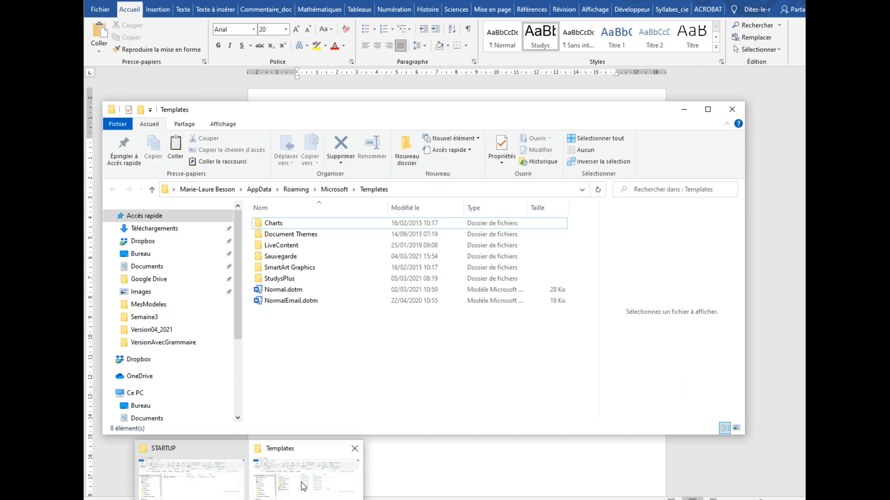
left_click(182, 453)
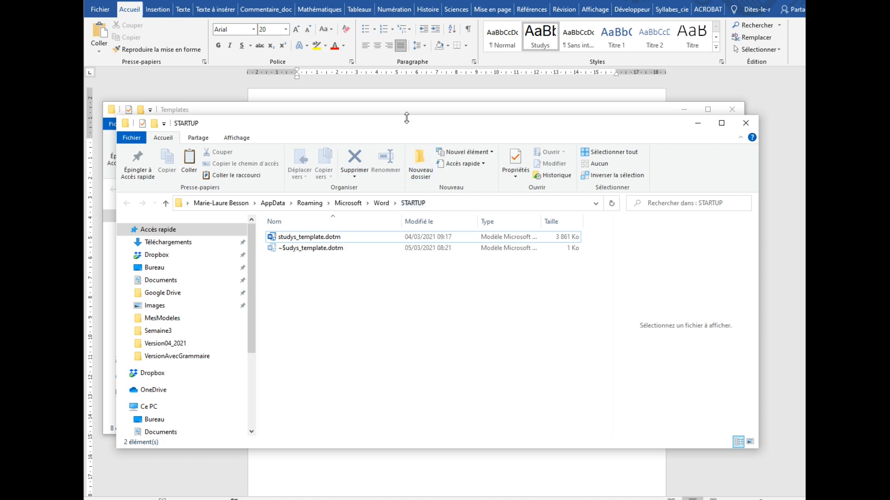
left_click_drag(407, 128, 417, 230)
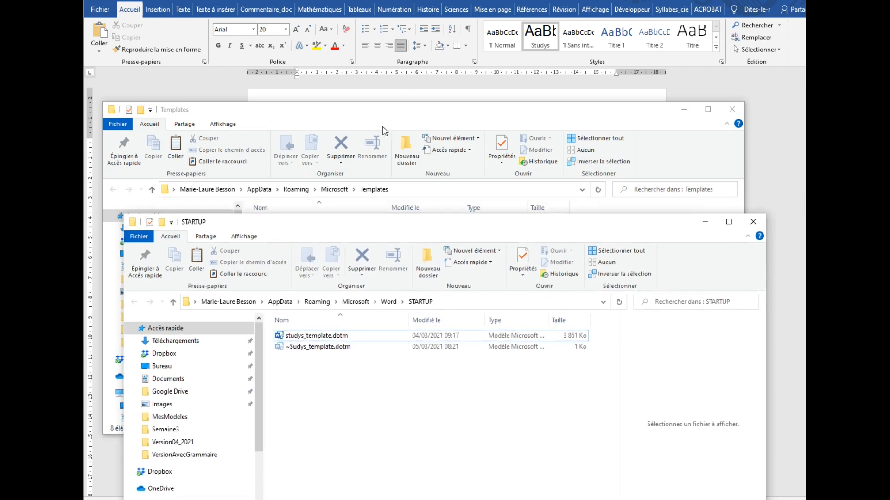
left_click(376, 115)
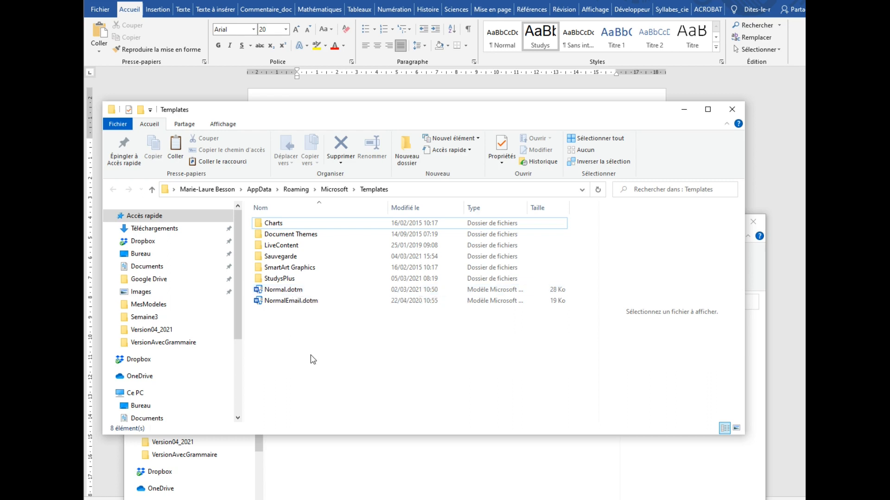
left_click(471, 463)
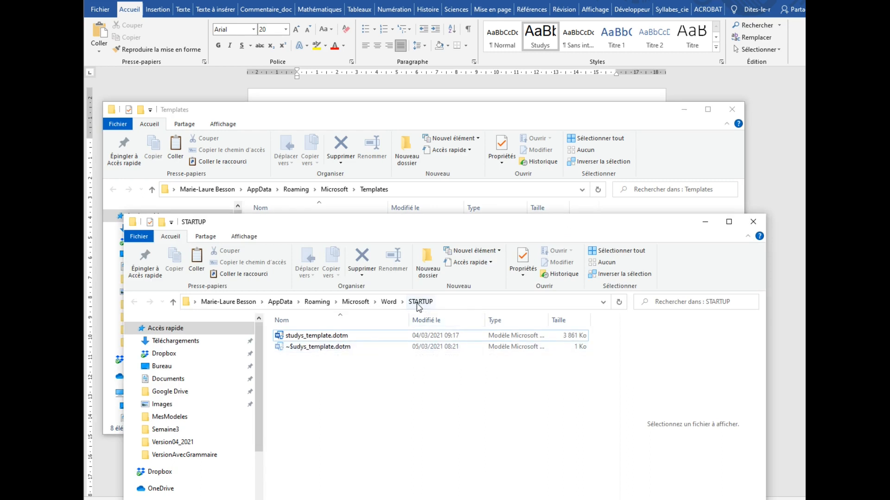
Examine the files in the Personnalisation subfolder of StudysPlus, inside the Templates folder.
left_click(490, 121)
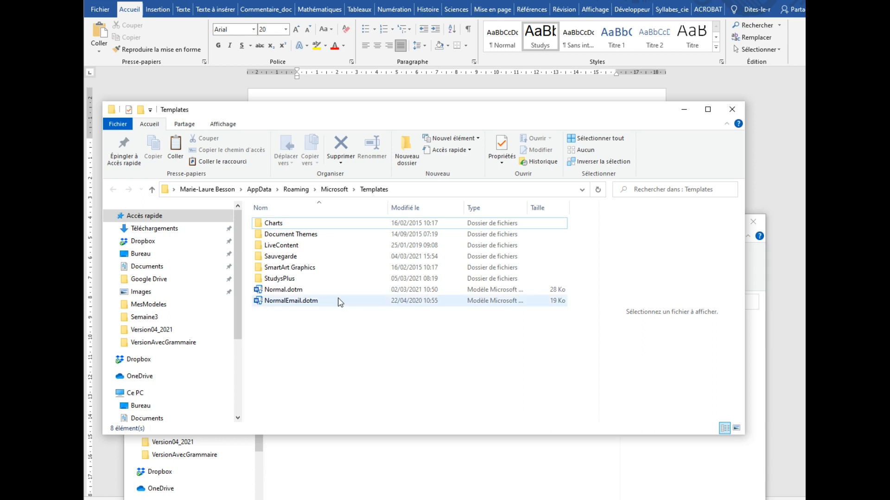
left_click(278, 280)
double_click(277, 281)
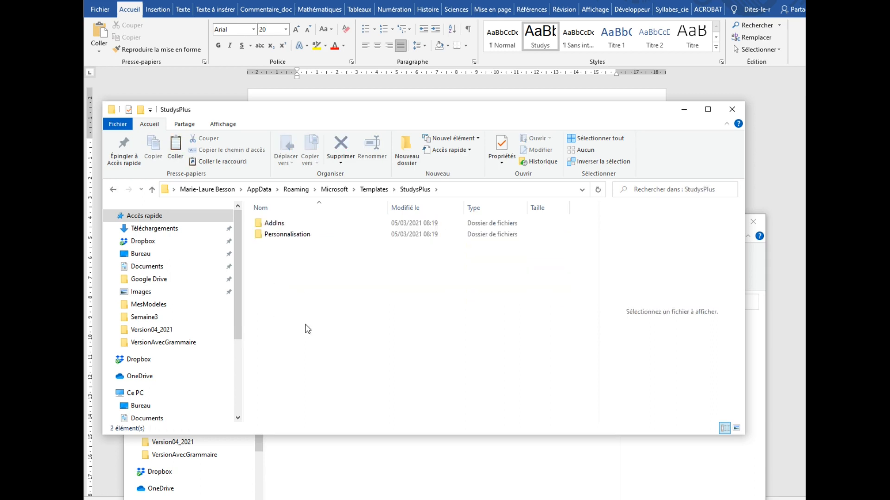
double_click(281, 236)
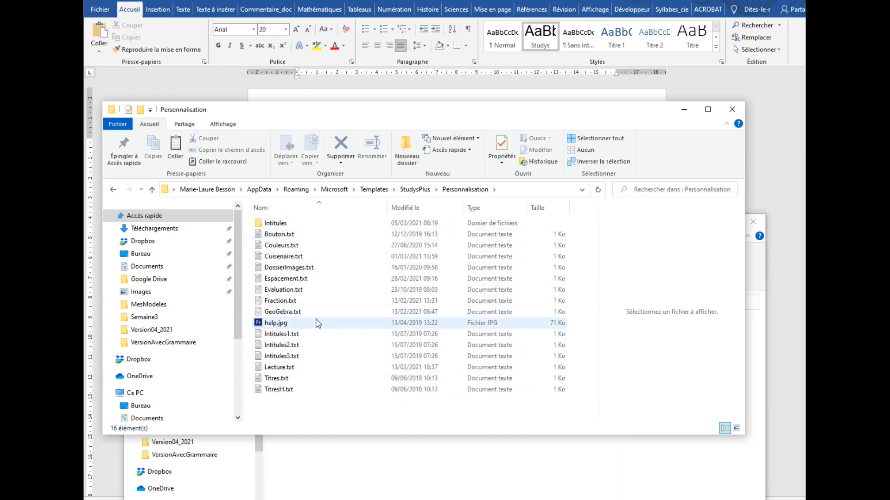
Return to Word and review the spacing and font settings in the Studys customization dialog without saving changes.
left_click(204, 78)
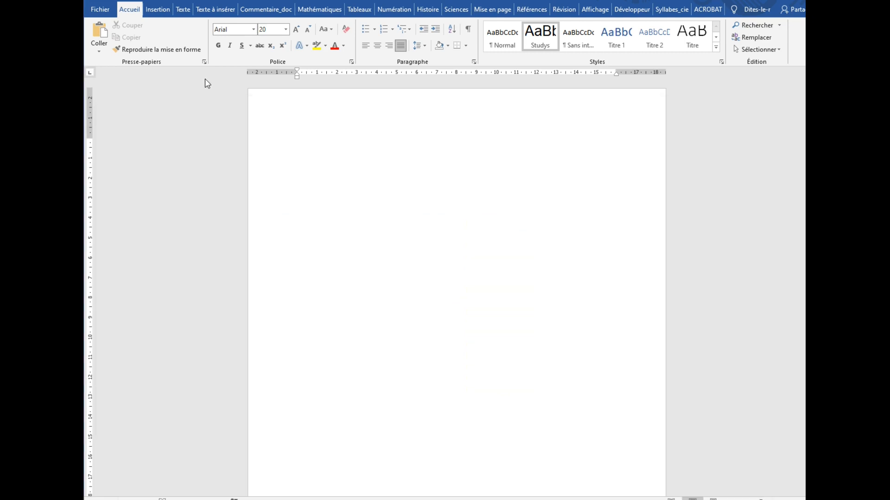
left_click(183, 10)
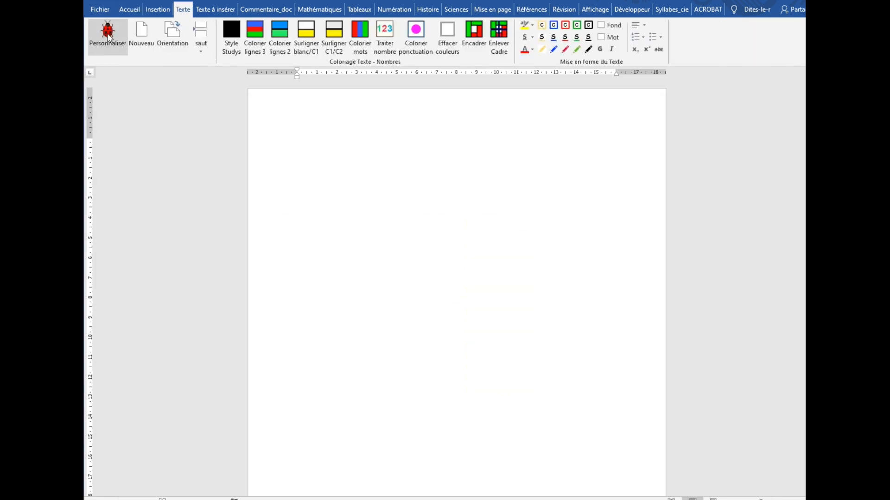
left_click(113, 41)
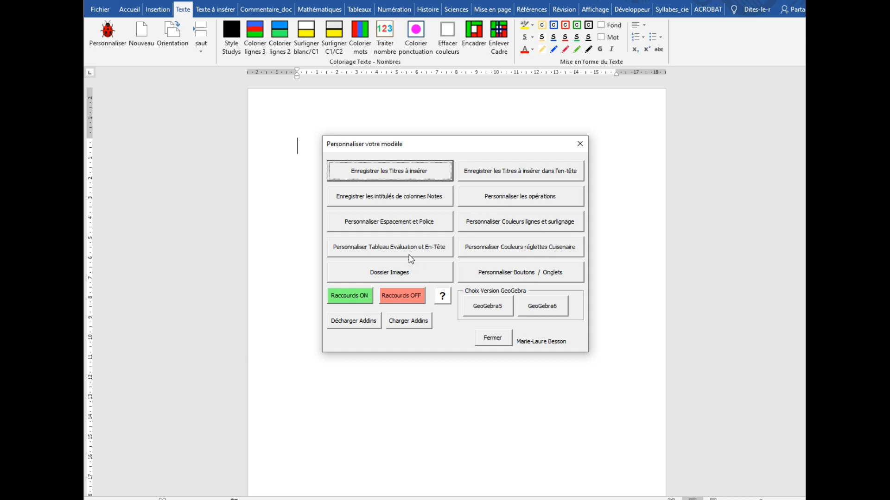
left_click(397, 226)
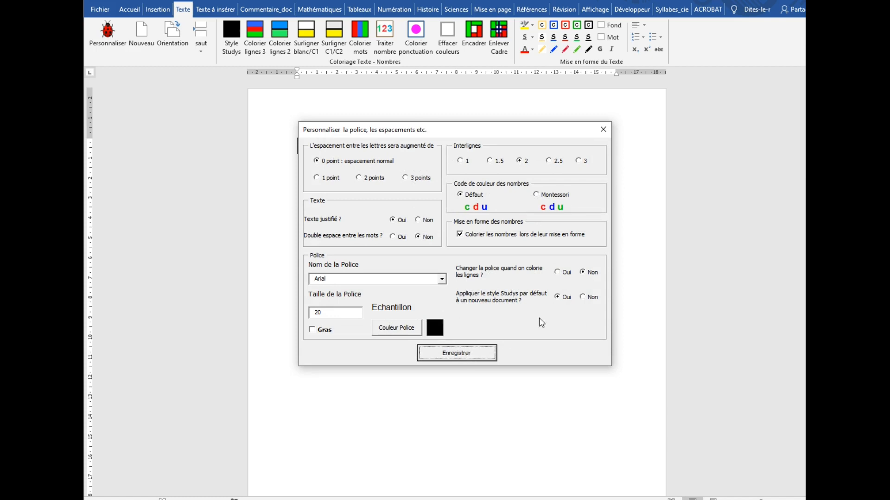
left_click(603, 130)
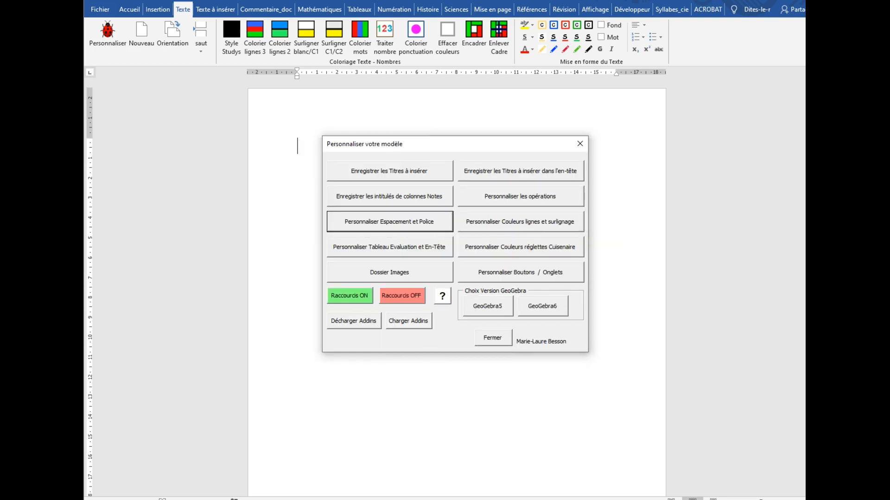
Switch back to File Explorer, examine the templates in StudysPlus's AddIns subfolder, and return to the Templates folder.
mouse_move(216, 498)
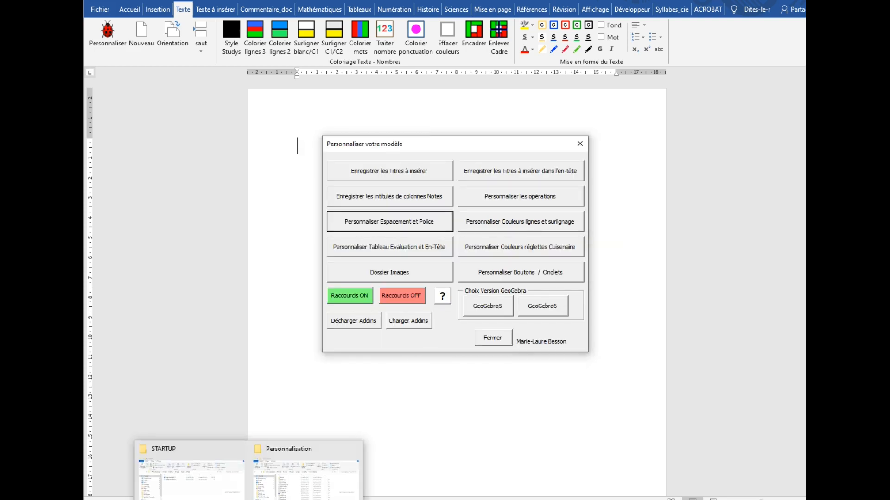
left_click(352, 468)
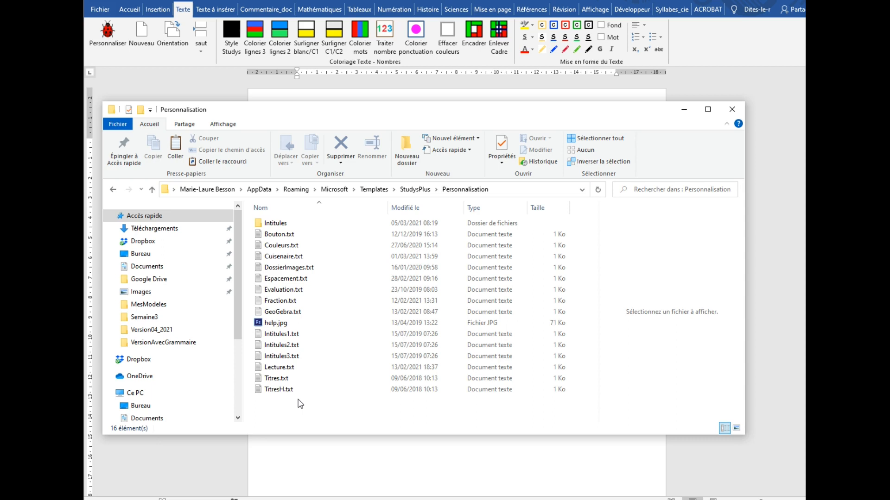
left_click(415, 192)
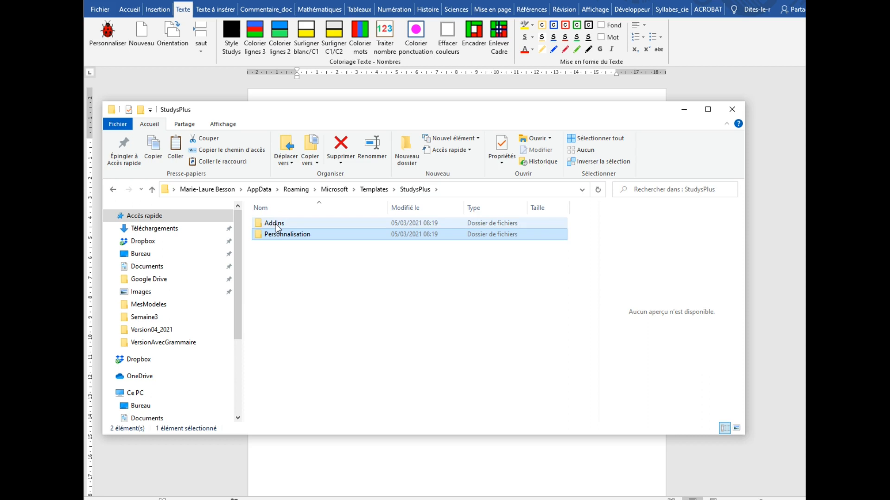
double_click(277, 225)
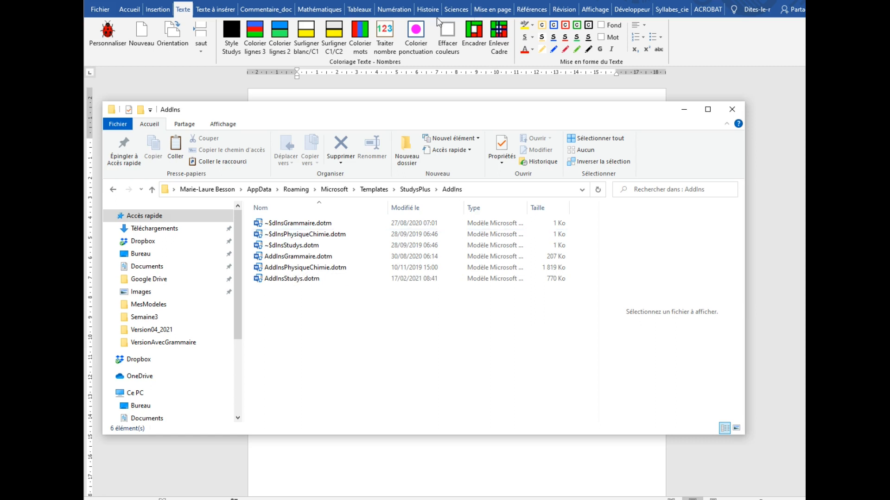
left_click(374, 190)
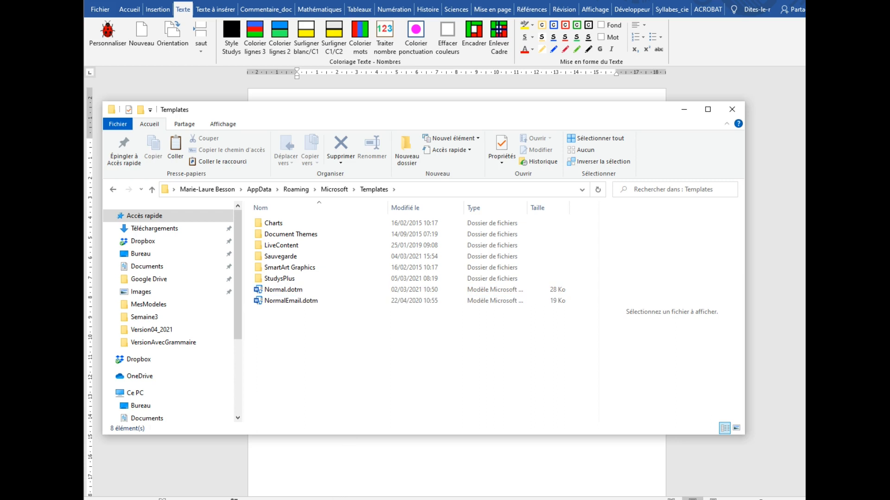
Bring up the STARTUP folder and view the file details of studys_template.dotm.
mouse_move(192, 496)
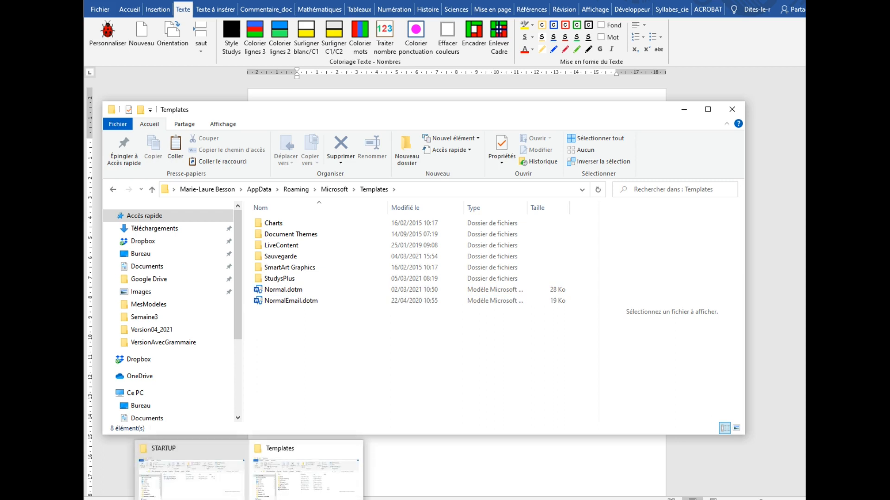
left_click(194, 456)
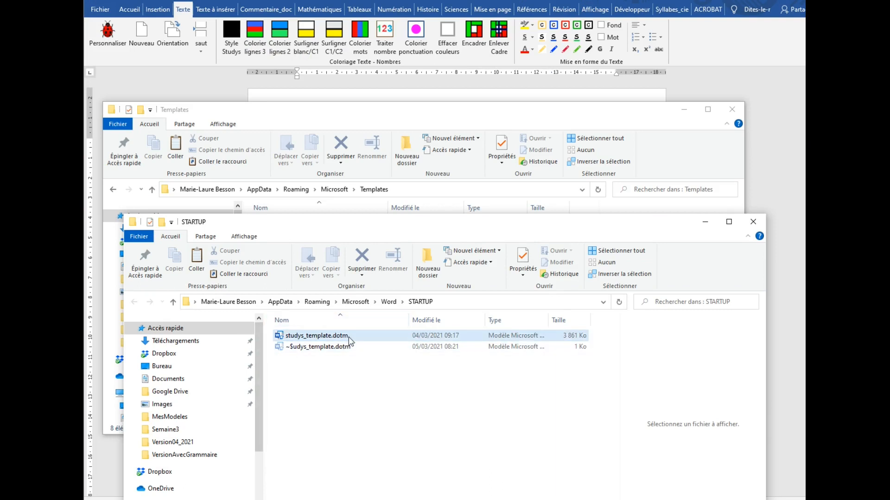
mouse_move(349, 342)
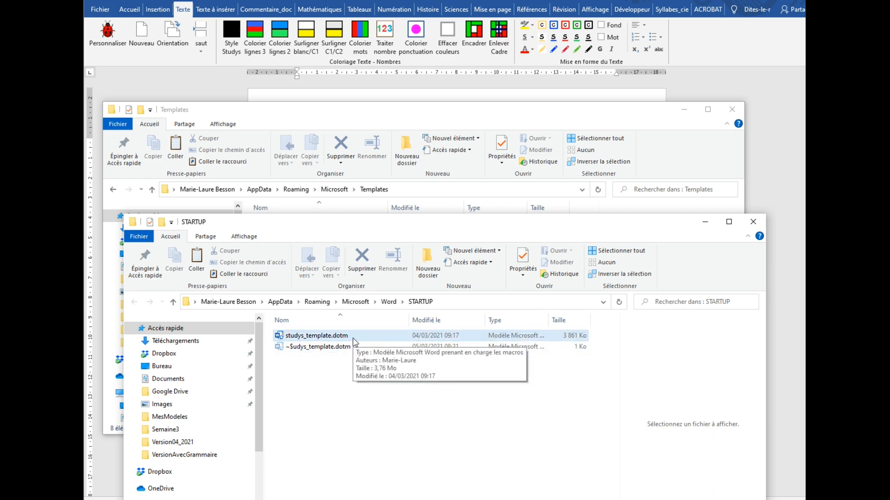
View the AddIns folder's details inside Templates' StudysPlus folder, and close both File Explorer windows.
left_click(397, 123)
left_click(289, 281)
double_click(289, 280)
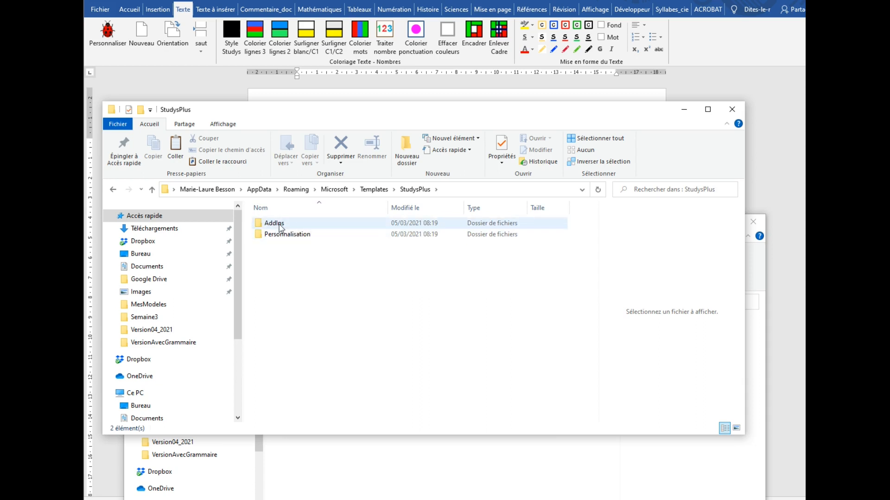
mouse_move(280, 228)
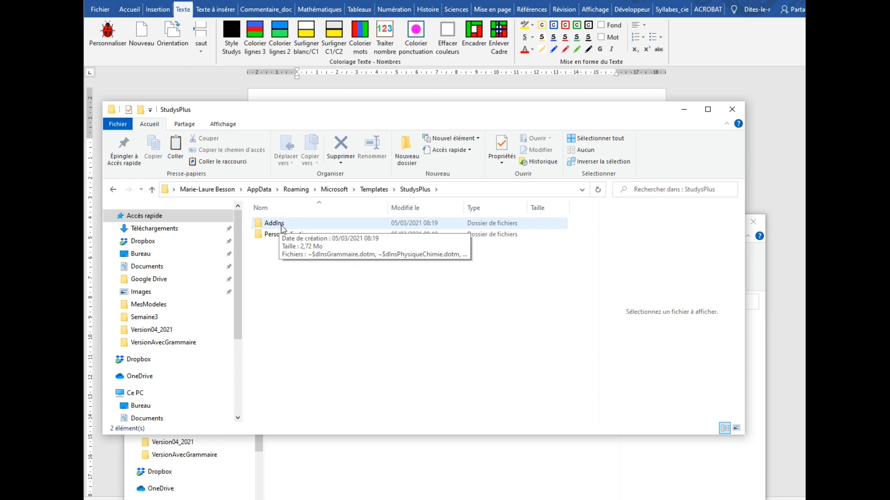
left_click(731, 109)
left_click(754, 222)
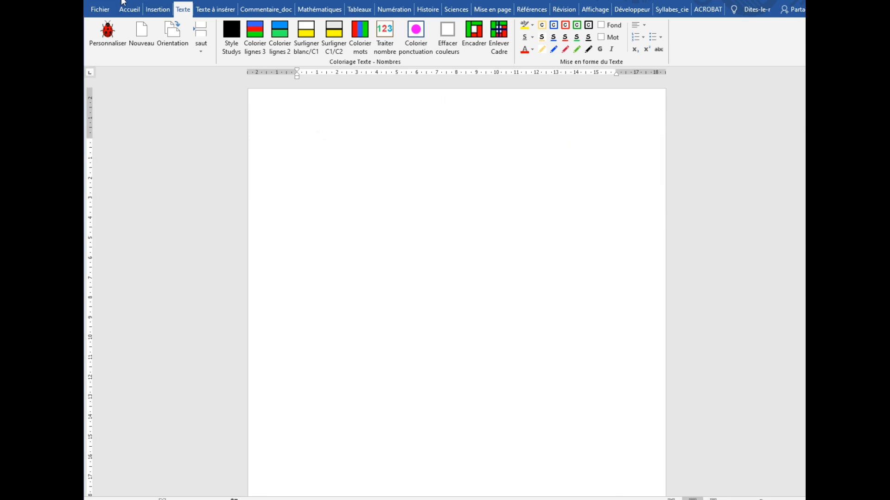
Display the Compléments page of Word's options and review the active application add-ins and their locations.
left_click(96, 10)
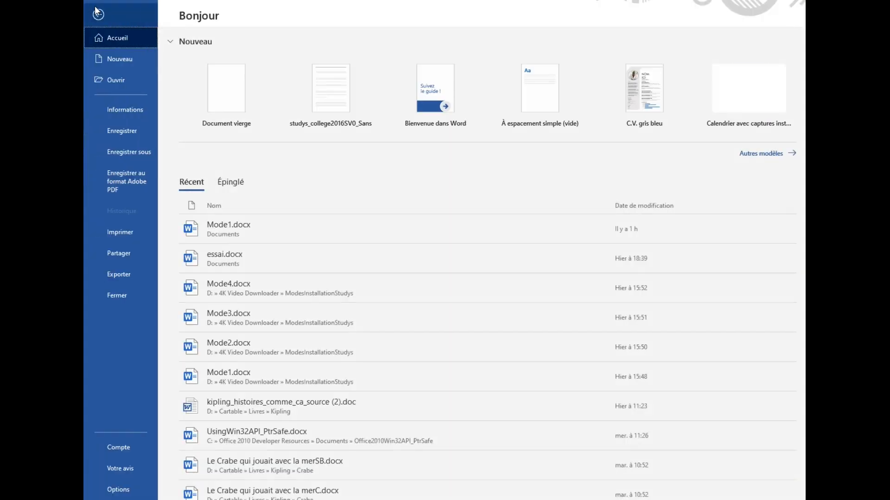
left_click(120, 492)
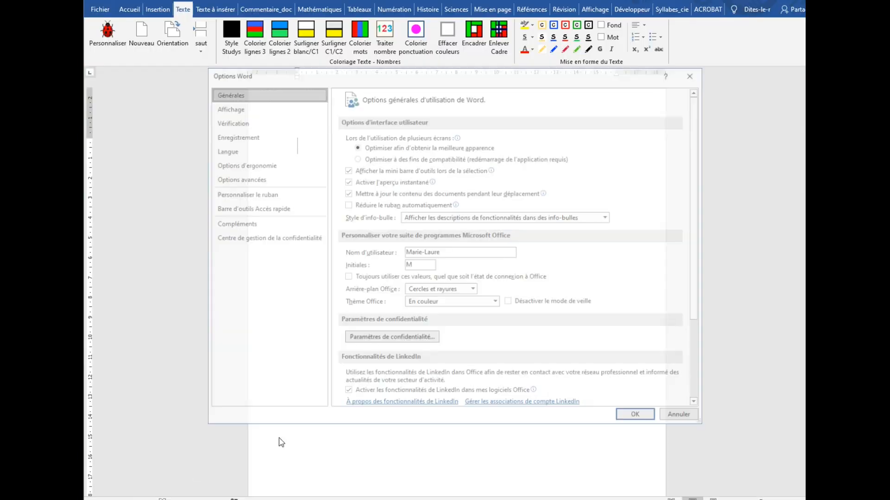
left_click(234, 224)
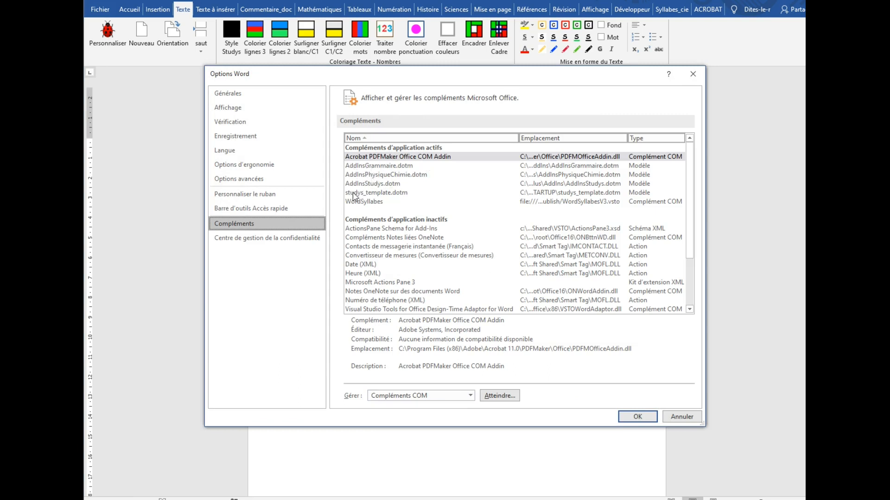
Go to the Modèles management dialog, examine the loaded global templates and add-ins, and close it without making changes.
left_click(469, 396)
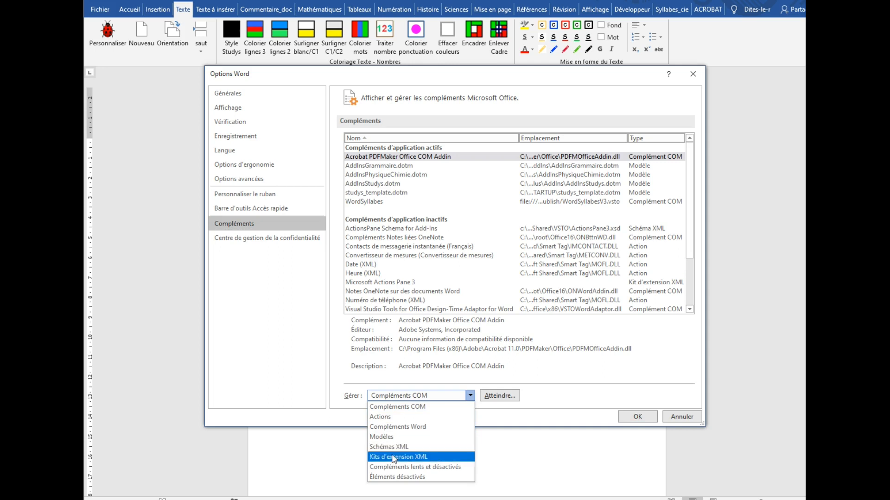
left_click(391, 437)
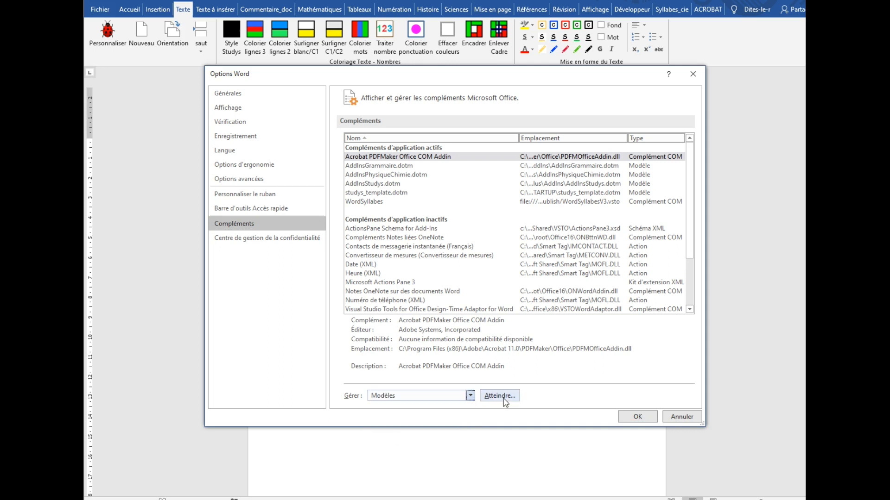
left_click(486, 396)
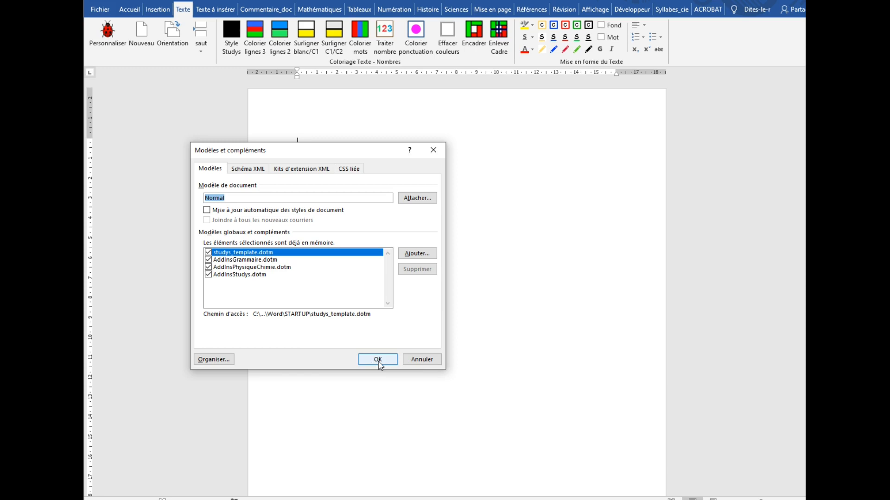
left_click(422, 360)
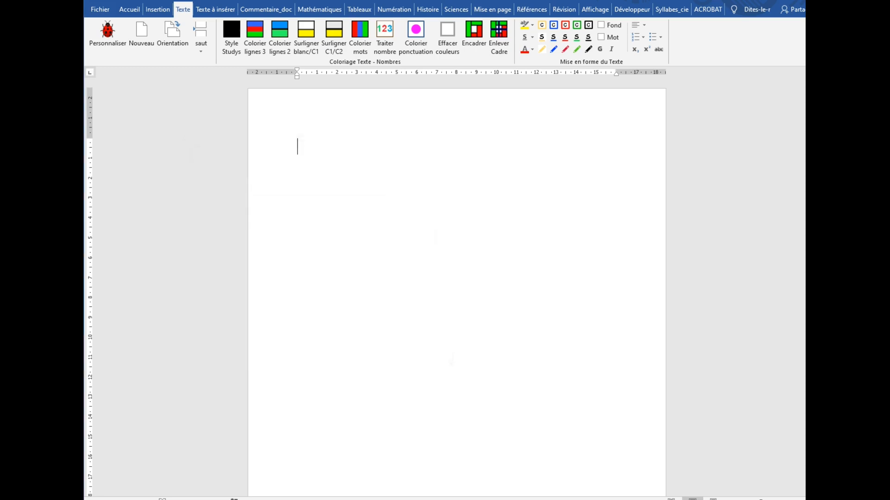